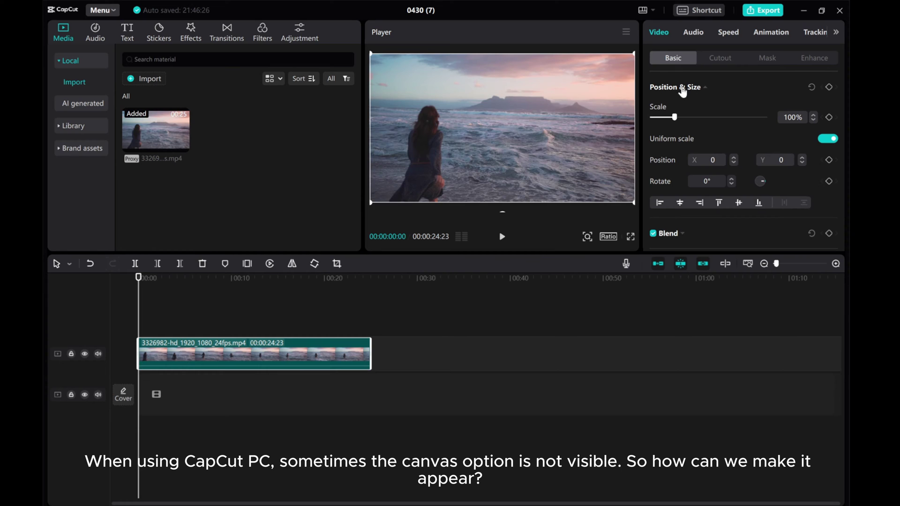
{"action": "scroll", "coordinate": [694, 141], "scroll_direction": "down", "scroll_amount": 3}
{"action": "scroll", "coordinate": [694, 142], "scroll_direction": "down", "scroll_amount": 2}
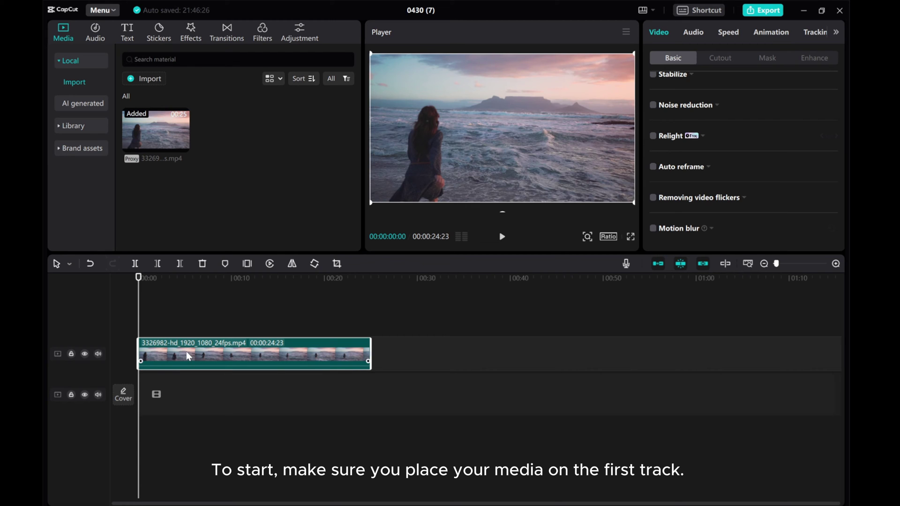
Test the beach clip on the main track, then add a Default text clip above it.
{"action": "left_click_drag", "start_coordinate": [187, 352], "coordinate": [179, 393]}
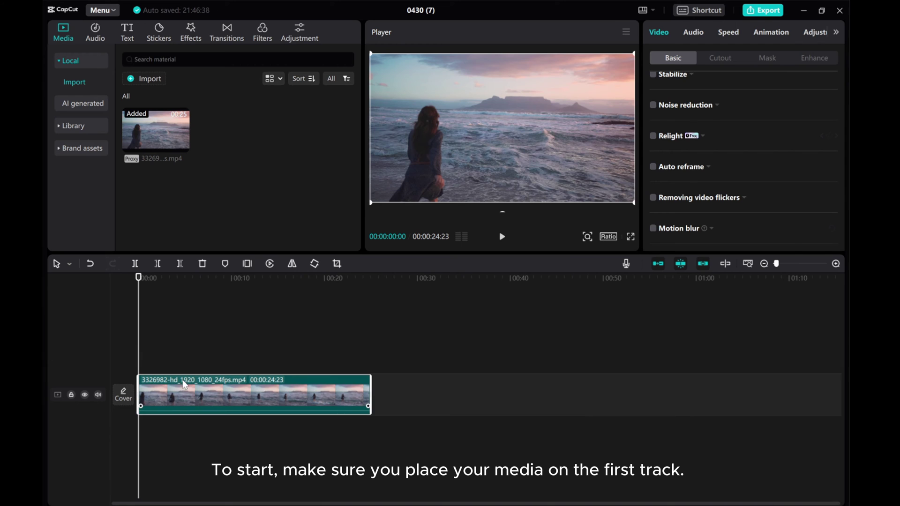
{"action": "scroll", "coordinate": [736, 184], "scroll_direction": "down", "scroll_amount": 2}
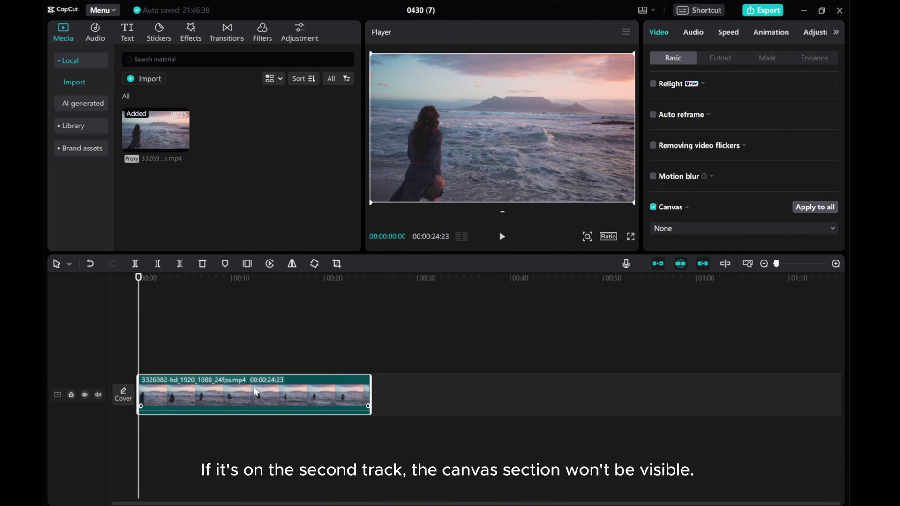
{"action": "left_click_drag", "start_coordinate": [256, 391], "coordinate": [256, 349]}
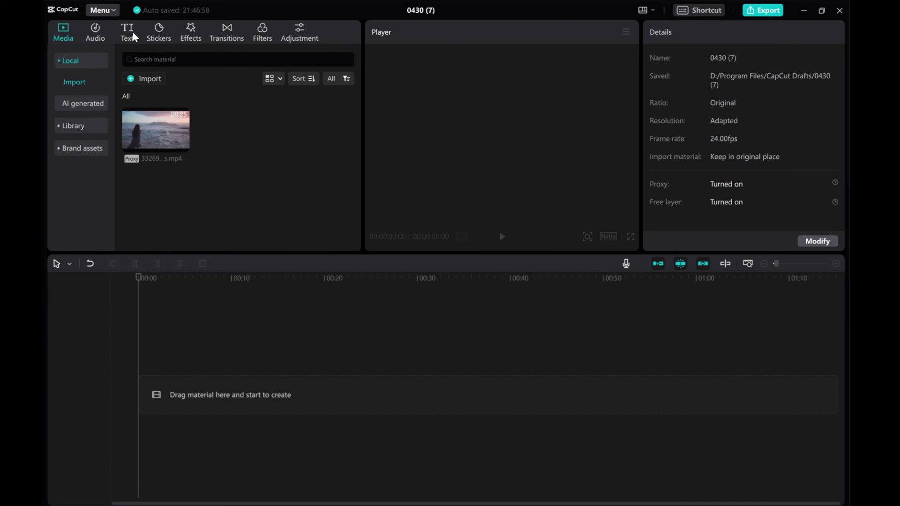
{"action": "left_click", "coordinate": [129, 34]}
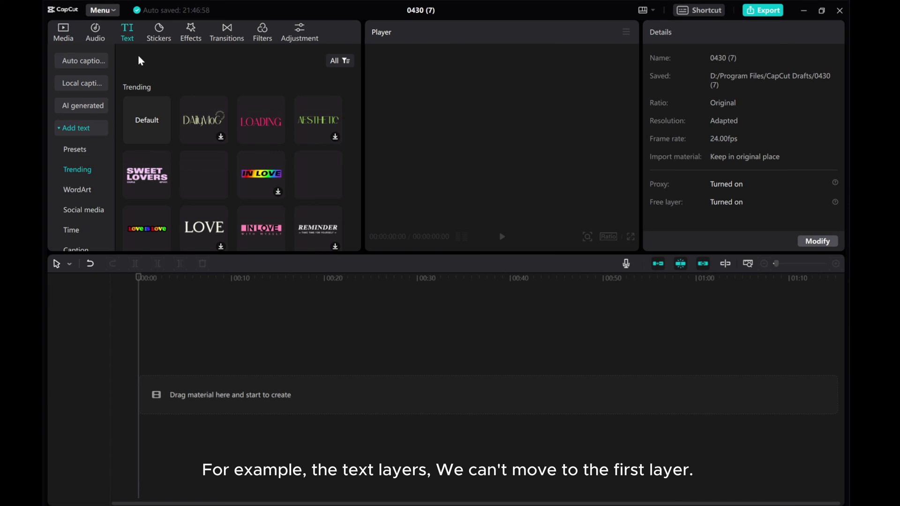
{"action": "left_click", "coordinate": [164, 137]}
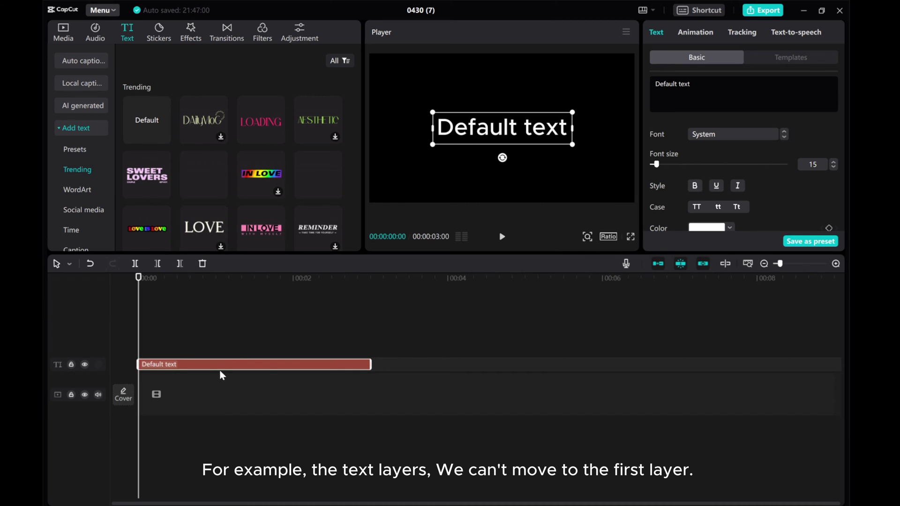
{"action": "left_click_drag", "start_coordinate": [224, 370], "coordinate": [211, 412]}
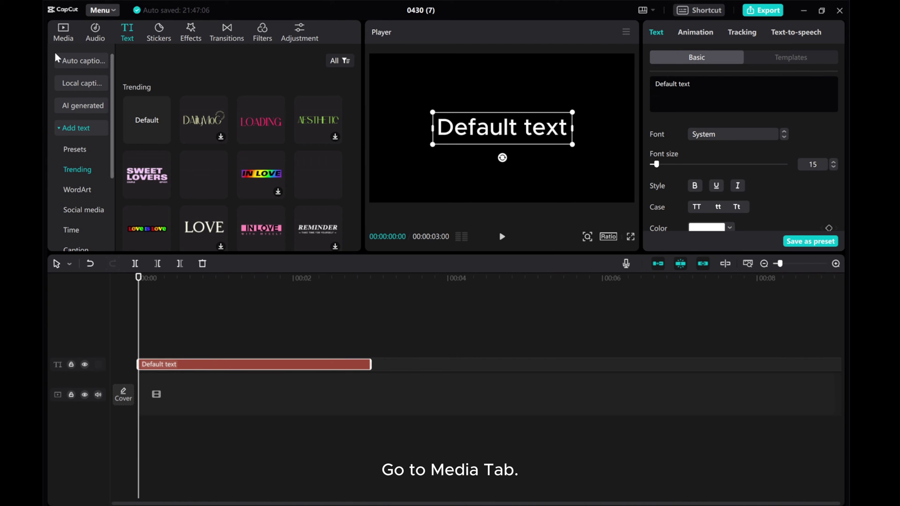
Add the Library phone-in-hand green-screen clip, enlarged and pushed off-frame to show only green.
{"action": "left_click", "coordinate": [63, 36]}
{"action": "left_click", "coordinate": [56, 126]}
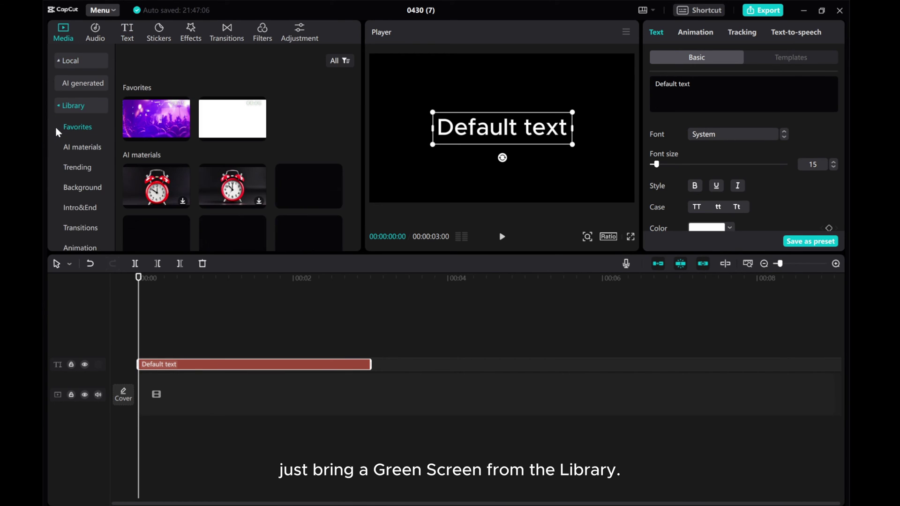
{"action": "scroll", "coordinate": [70, 173], "scroll_direction": "down", "scroll_amount": 1}
{"action": "scroll", "coordinate": [72, 174], "scroll_direction": "down", "scroll_amount": 2}
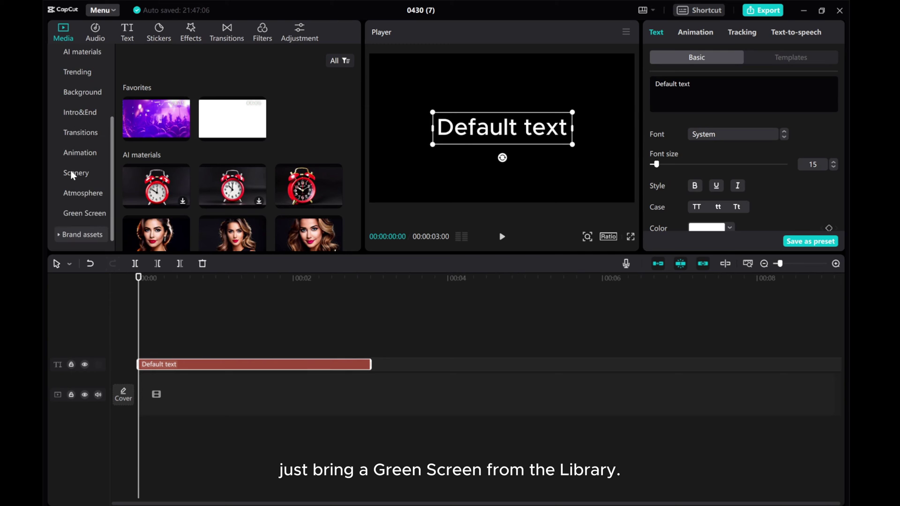
{"action": "left_click", "coordinate": [78, 213]}
{"action": "scroll", "coordinate": [183, 177], "scroll_direction": "down", "scroll_amount": 2}
{"action": "scroll", "coordinate": [211, 183], "scroll_direction": "down", "scroll_amount": 2}
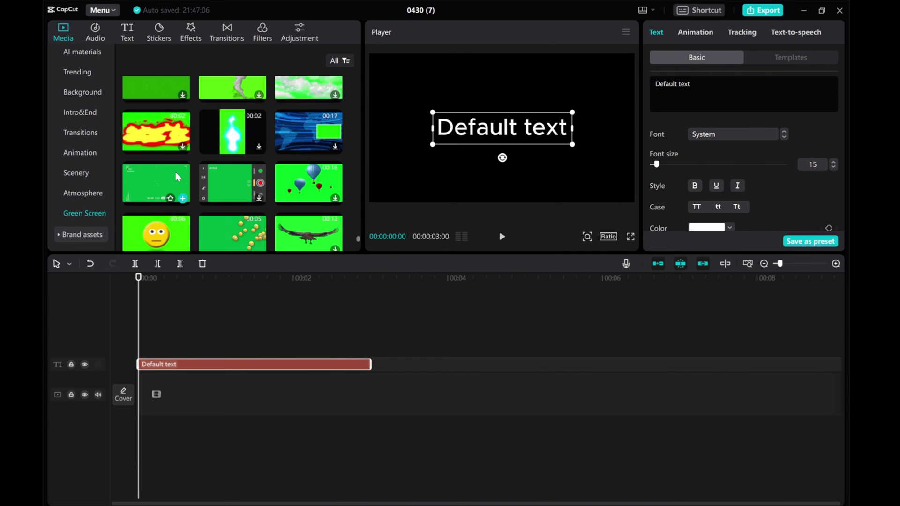
{"action": "scroll", "coordinate": [239, 193], "scroll_direction": "down", "scroll_amount": 2}
{"action": "left_click", "coordinate": [259, 203]}
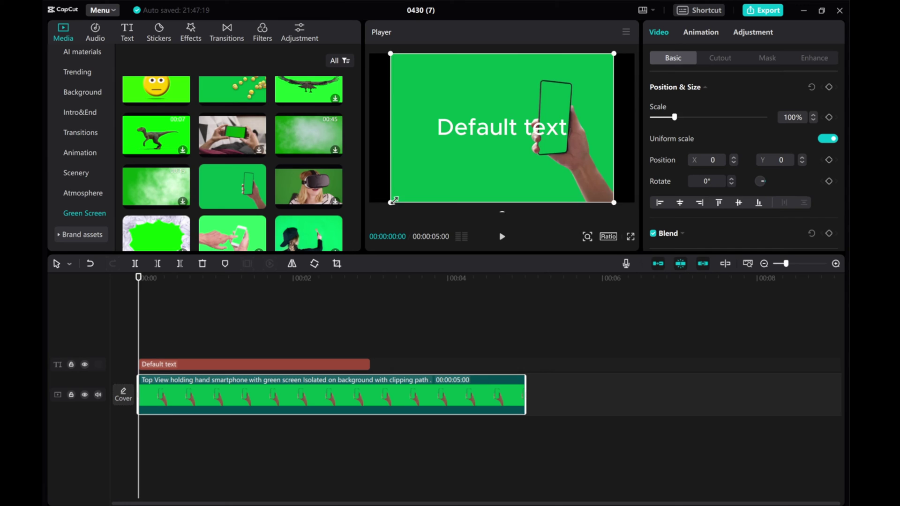
{"action": "scroll", "coordinate": [412, 176], "scroll_direction": "up", "scroll_amount": 10}
{"action": "left_click_drag", "start_coordinate": [417, 162], "coordinate": [492, 173]}
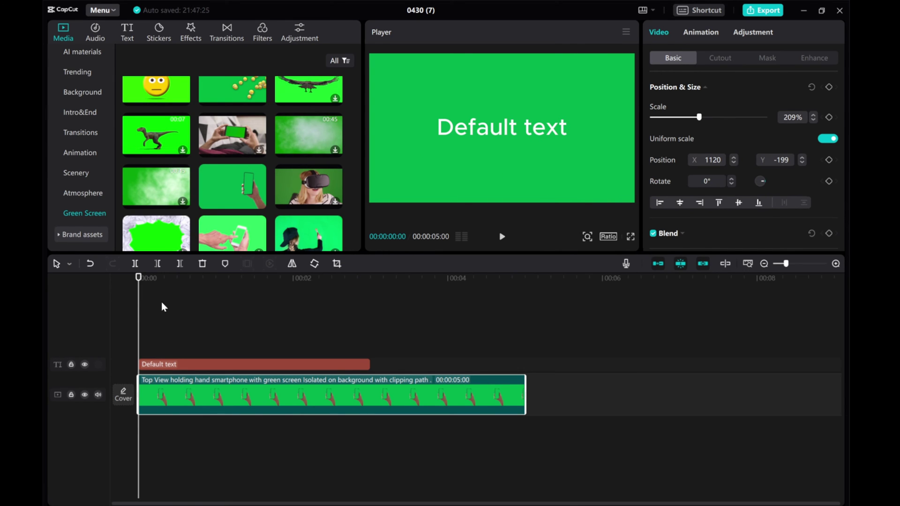
Trim the green clip to end with the 3-second text and select both clips.
{"action": "left_click_drag", "start_coordinate": [190, 309], "coordinate": [370, 316]}
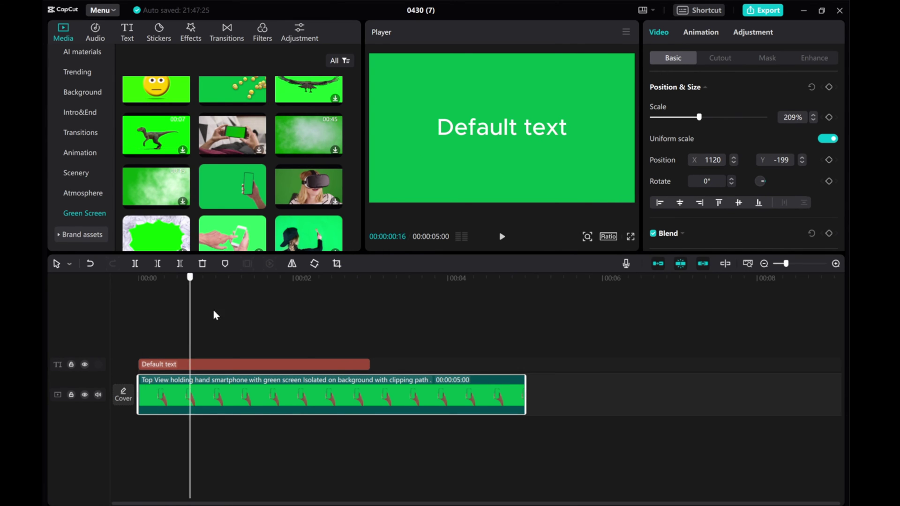
{"action": "left_click", "coordinate": [179, 264]}
{"action": "left_click", "coordinate": [236, 366]}
{"action": "mouse_move", "coordinate": [399, 400]}
{"action": "left_mouse_down"}
{"action": "mouse_move", "coordinate": [273, 374]}
{"action": "mouse_move", "coordinate": [265, 364]}
{"action": "left_mouse_up"}
Merge the selected text and green clips into a compound clip and show its Video settings.
{"action": "right_click", "coordinate": [266, 363]}
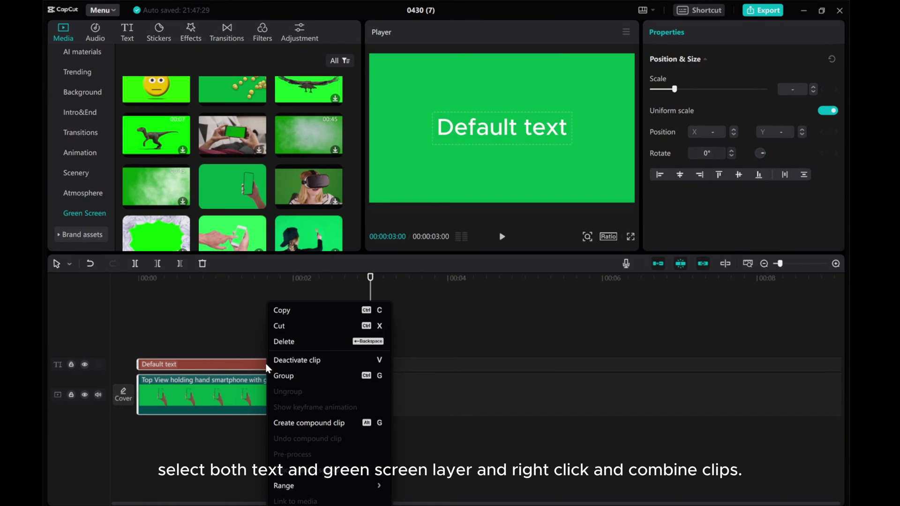
{"action": "left_click", "coordinate": [297, 424]}
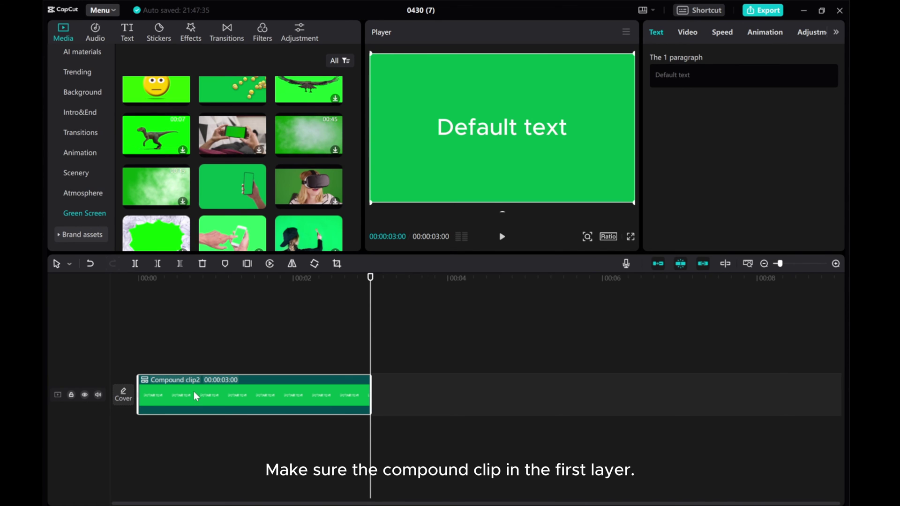
{"action": "left_click", "coordinate": [691, 37]}
{"action": "scroll", "coordinate": [699, 162], "scroll_direction": "down", "scroll_amount": 2}
{"action": "scroll", "coordinate": [699, 163], "scroll_direction": "down", "scroll_amount": 2}
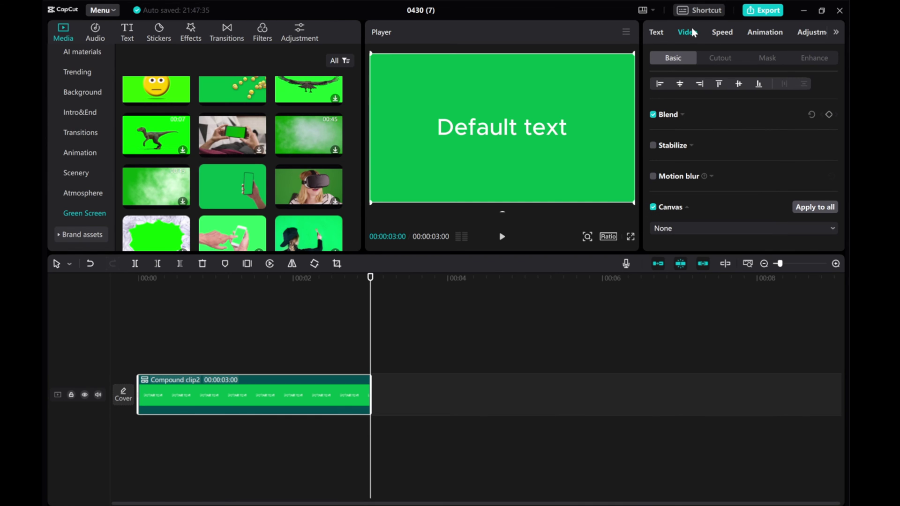
Enable Cutout Chroma key on the compound clip, sampling the player's green at strength 33.
{"action": "left_click", "coordinate": [721, 59]}
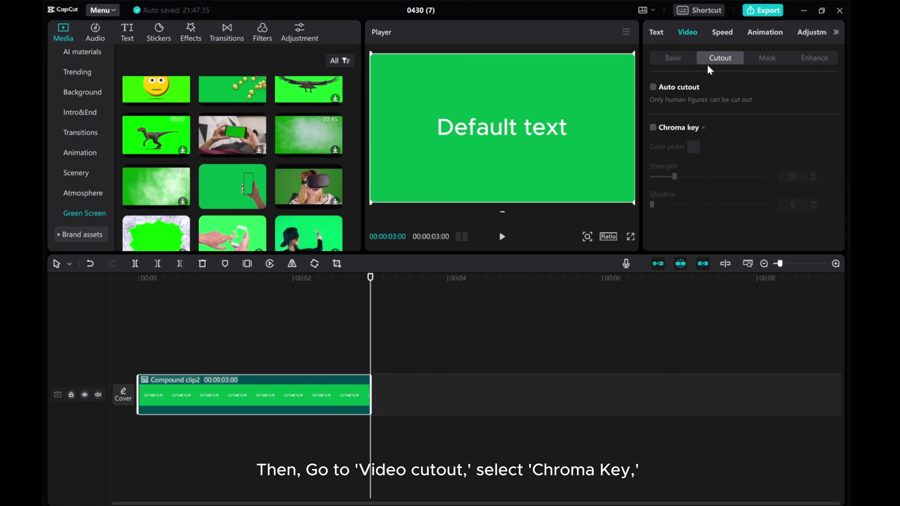
{"action": "left_click", "coordinate": [654, 127]}
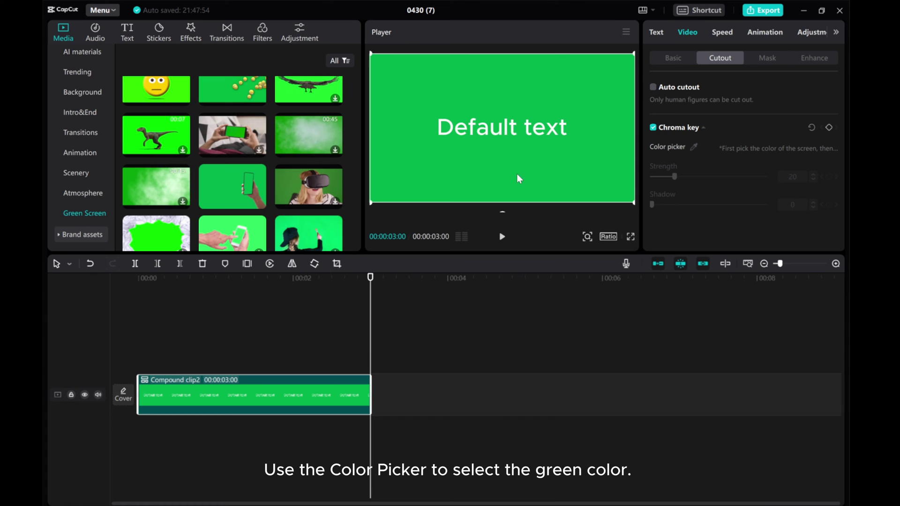
{"action": "left_click_drag", "start_coordinate": [607, 166], "coordinate": [531, 164]}
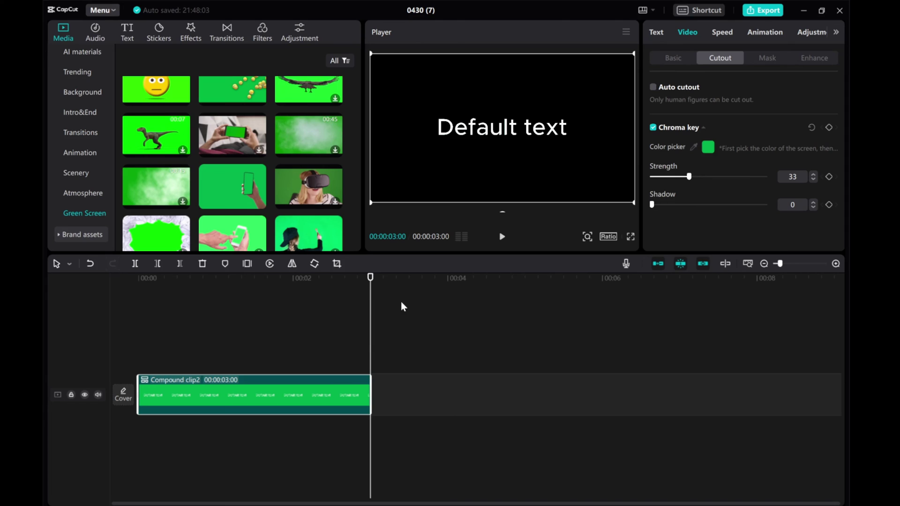
{"action": "left_click_drag", "start_coordinate": [370, 325], "coordinate": [278, 325]}
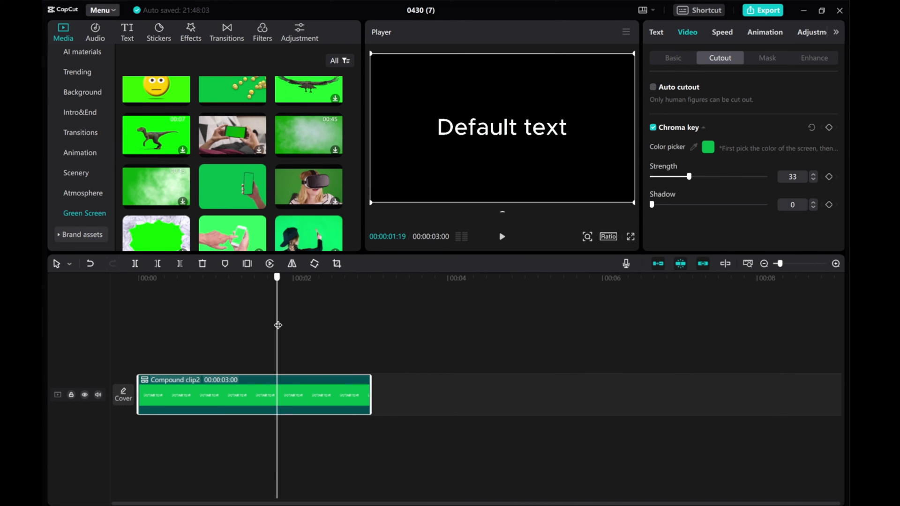
Set the compound clip's Canvas to Blur using the second blur thumbnail.
{"action": "left_click", "coordinate": [672, 59]}
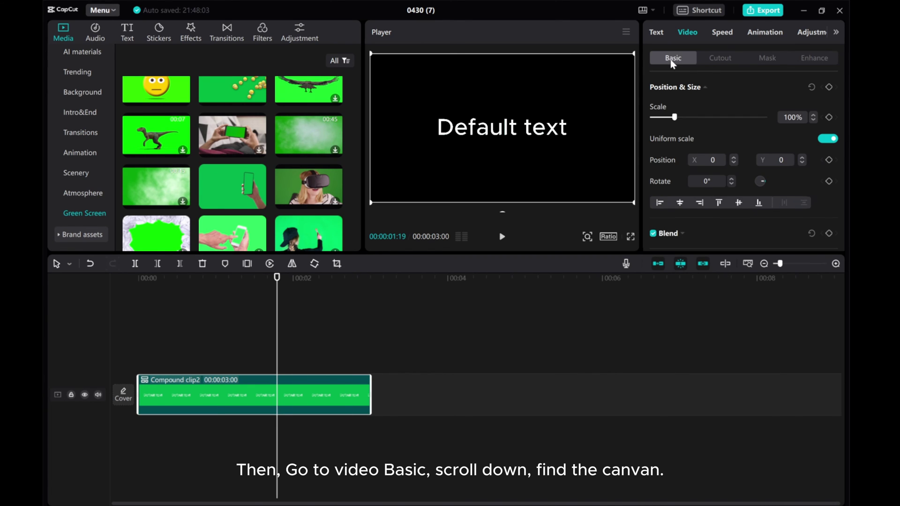
{"action": "scroll", "coordinate": [697, 185], "scroll_direction": "down", "scroll_amount": 5}
{"action": "scroll", "coordinate": [697, 183], "scroll_direction": "down", "scroll_amount": 2}
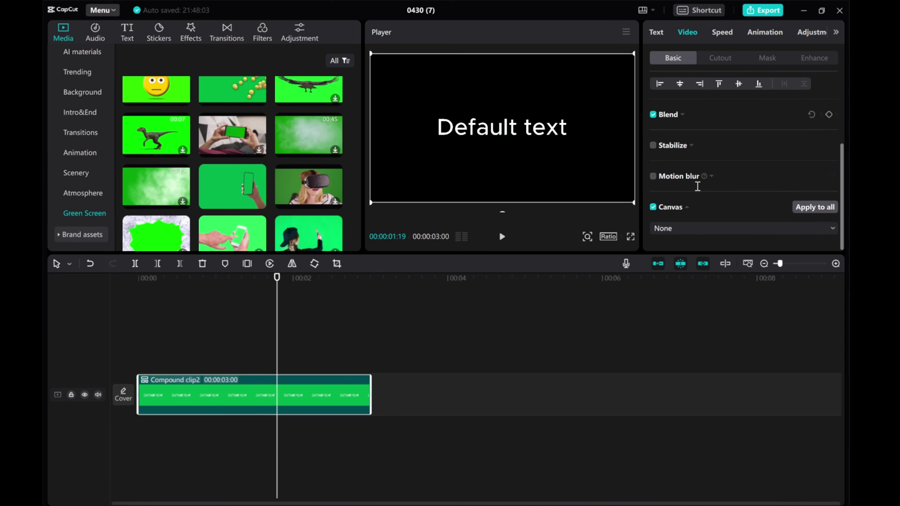
{"action": "left_click", "coordinate": [690, 229]}
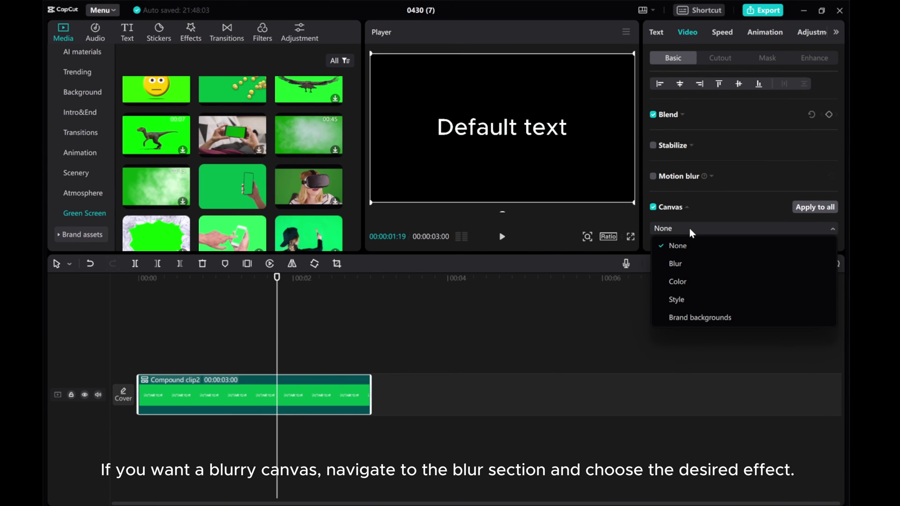
{"action": "left_click", "coordinate": [682, 262]}
{"action": "scroll", "coordinate": [699, 213], "scroll_direction": "down", "scroll_amount": 1}
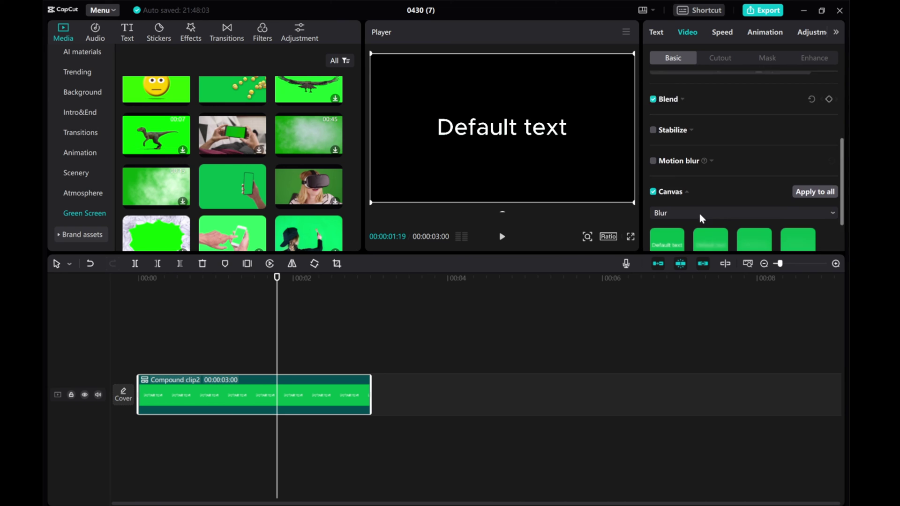
{"action": "scroll", "coordinate": [699, 213], "scroll_direction": "down", "scroll_amount": 2}
{"action": "left_click", "coordinate": [715, 194]}
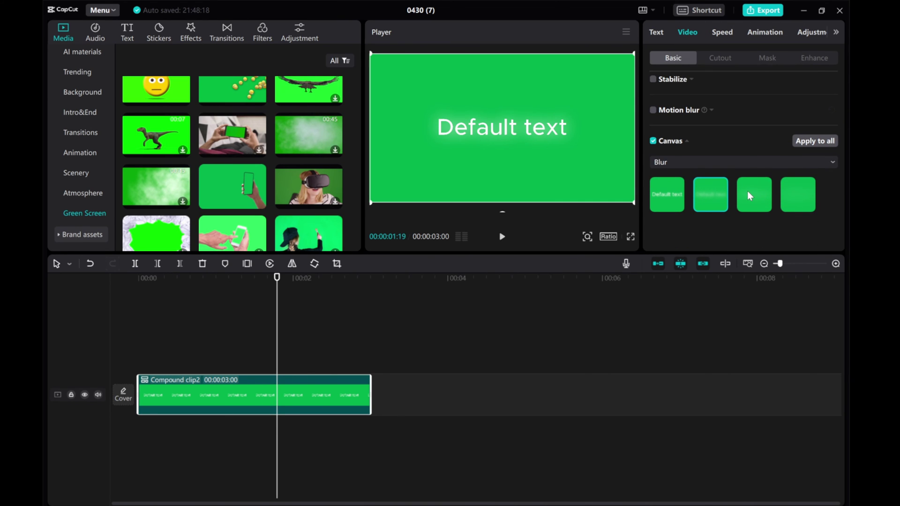
{"action": "left_click", "coordinate": [713, 193]}
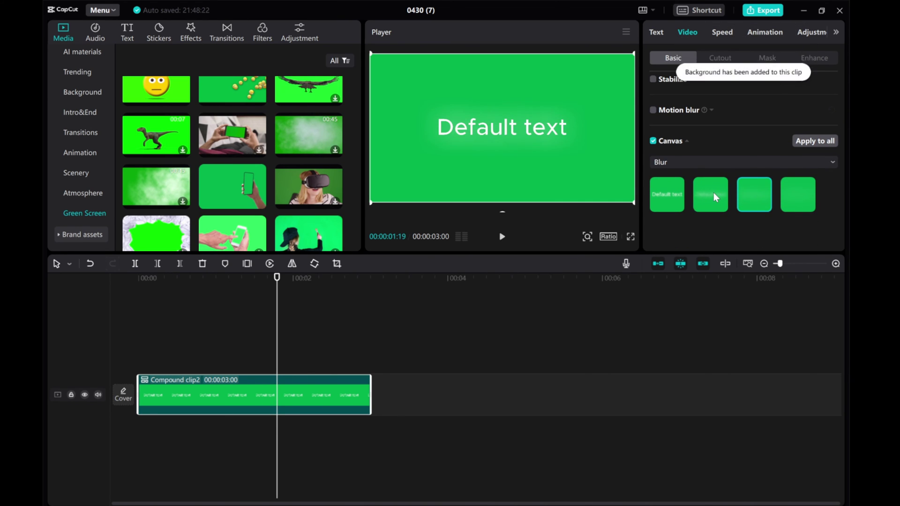
{"action": "left_click", "coordinate": [688, 162]}
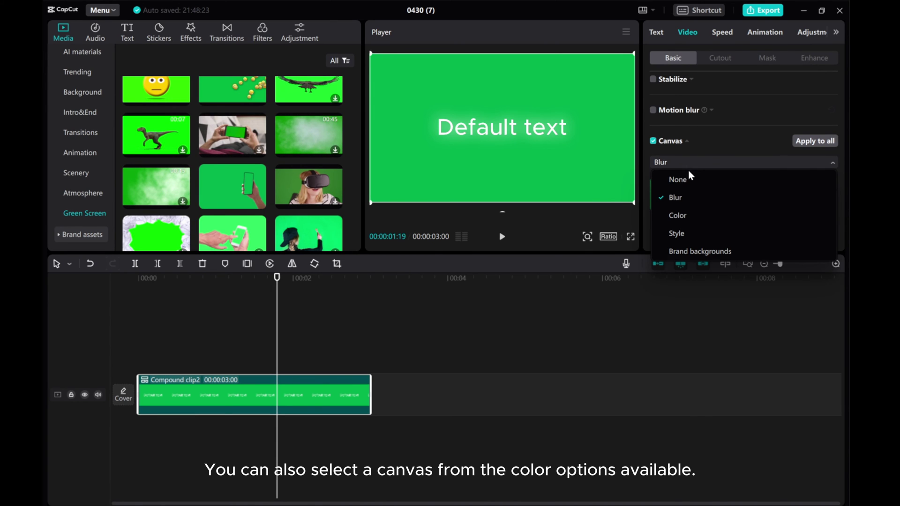
Switch the Canvas to Color, trying pink and red before settling on purple.
{"action": "left_click", "coordinate": [679, 216]}
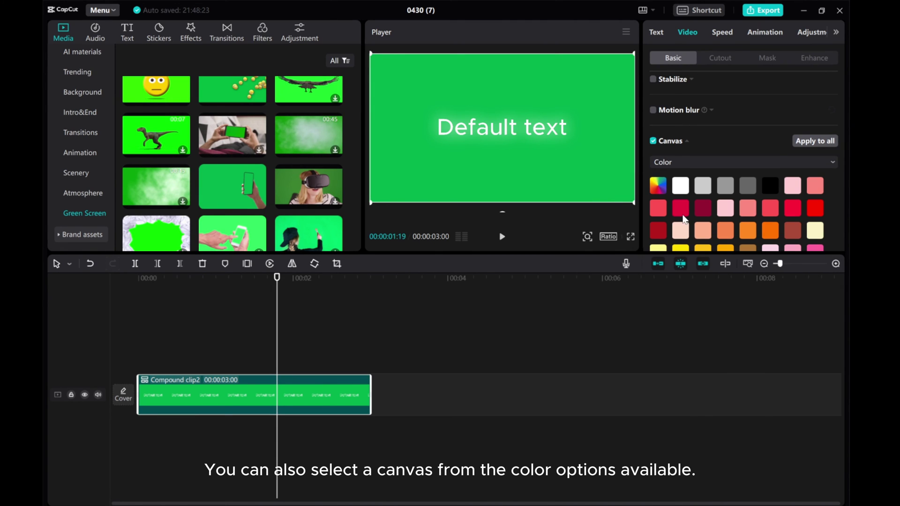
{"action": "left_click", "coordinate": [809, 183]}
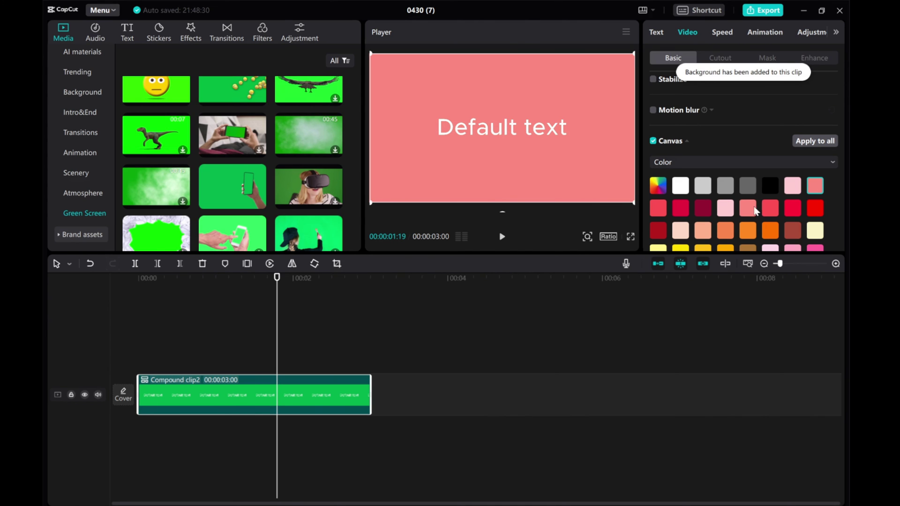
{"action": "left_click", "coordinate": [769, 206]}
{"action": "scroll", "coordinate": [774, 204], "scroll_direction": "down", "scroll_amount": 3}
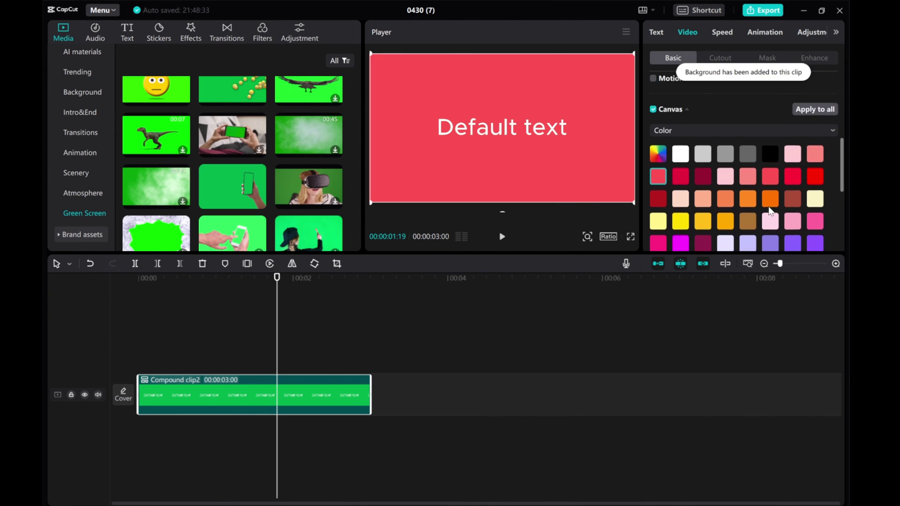
{"action": "left_click", "coordinate": [815, 198]}
{"action": "scroll", "coordinate": [739, 200], "scroll_direction": "up", "scroll_amount": 5}
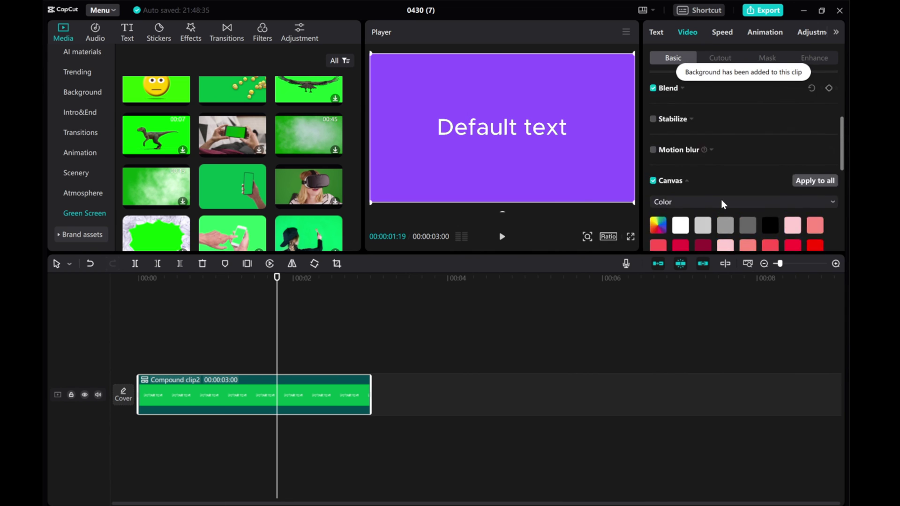
{"action": "scroll", "coordinate": [721, 199], "scroll_direction": "up", "scroll_amount": 3}
{"action": "scroll", "coordinate": [721, 200], "scroll_direction": "down", "scroll_amount": 4}
{"action": "scroll", "coordinate": [721, 201], "scroll_direction": "down", "scroll_amount": 1}
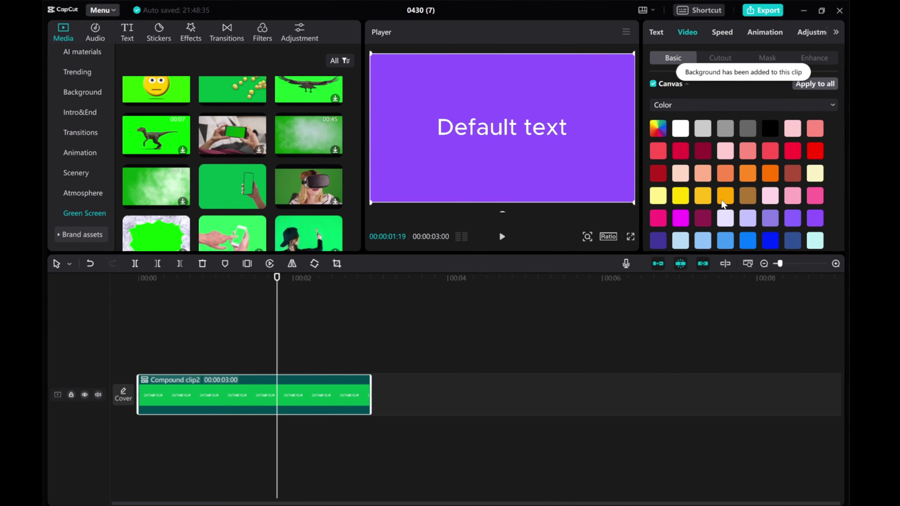
{"action": "scroll", "coordinate": [700, 149], "scroll_direction": "up", "scroll_amount": 1}
Switch the Canvas to Style and try the first, green, heart and pink patterns.
{"action": "left_click", "coordinate": [699, 146]}
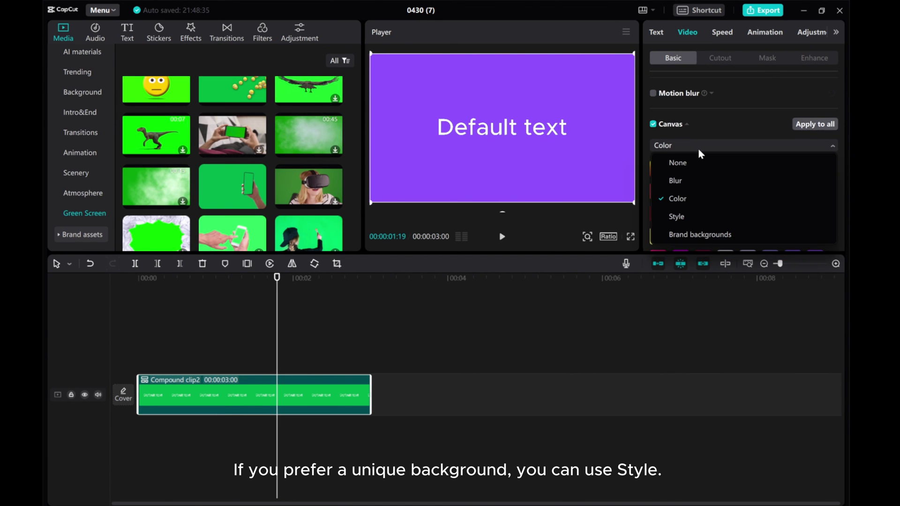
{"action": "left_click", "coordinate": [682, 212]}
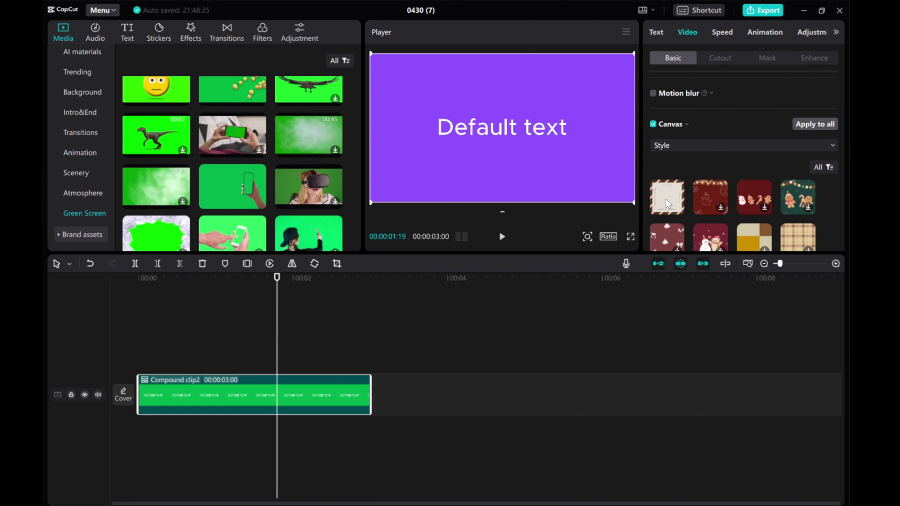
{"action": "left_click", "coordinate": [667, 199]}
{"action": "scroll", "coordinate": [724, 189], "scroll_direction": "down", "scroll_amount": 3}
{"action": "left_click", "coordinate": [789, 202]}
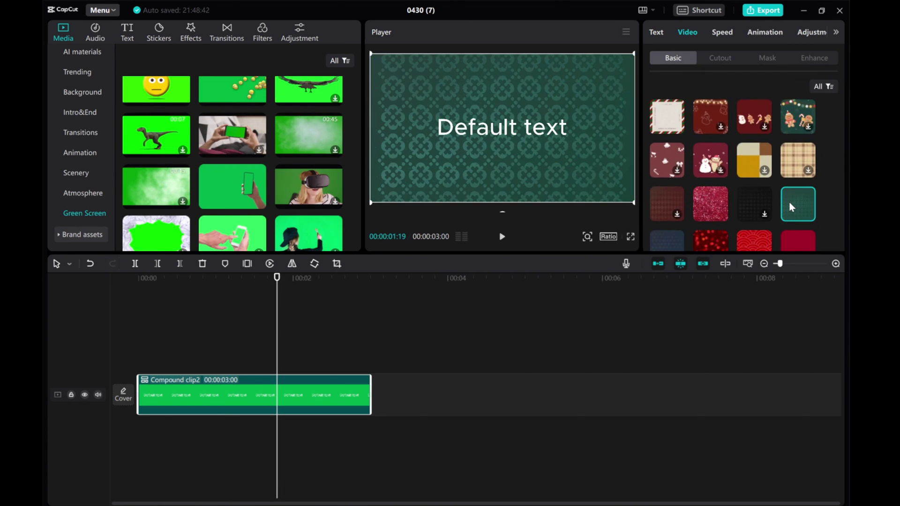
{"action": "scroll", "coordinate": [789, 202], "scroll_direction": "down", "scroll_amount": 1}
{"action": "scroll", "coordinate": [789, 202], "scroll_direction": "down", "scroll_amount": 1}
{"action": "left_click", "coordinate": [751, 211]}
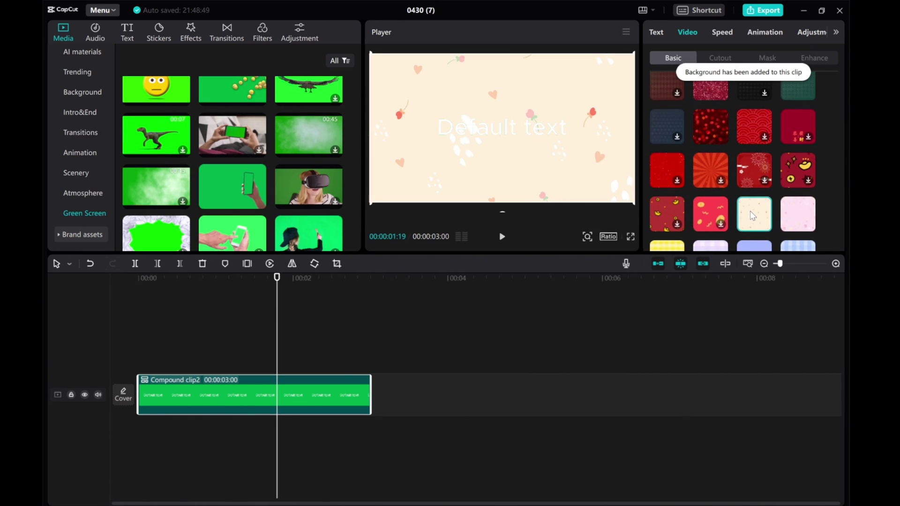
{"action": "left_click", "coordinate": [794, 214]}
{"action": "scroll", "coordinate": [794, 212], "scroll_direction": "down", "scroll_amount": 2}
Try the plaid, green and blossom styles, then apply the yellow floral style.
{"action": "left_click", "coordinate": [710, 184]}
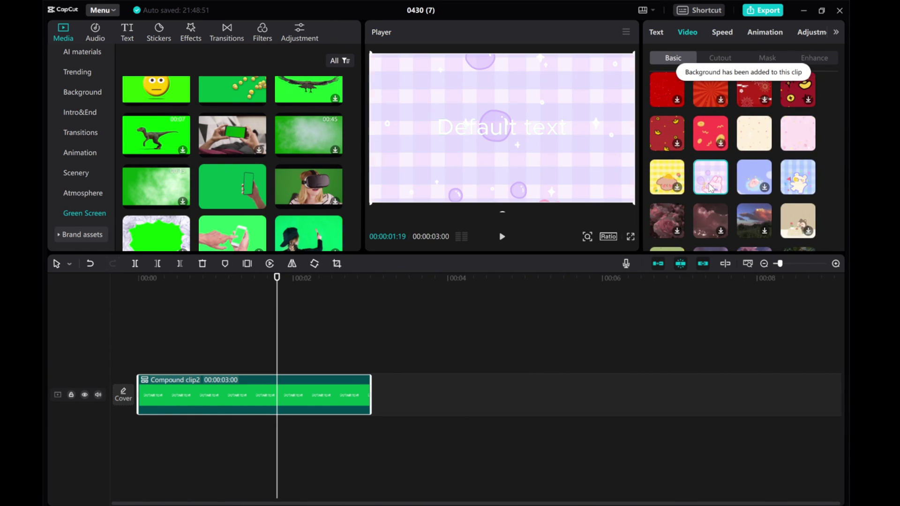
{"action": "left_click", "coordinate": [797, 181]}
{"action": "scroll", "coordinate": [794, 180], "scroll_direction": "up", "scroll_amount": 1}
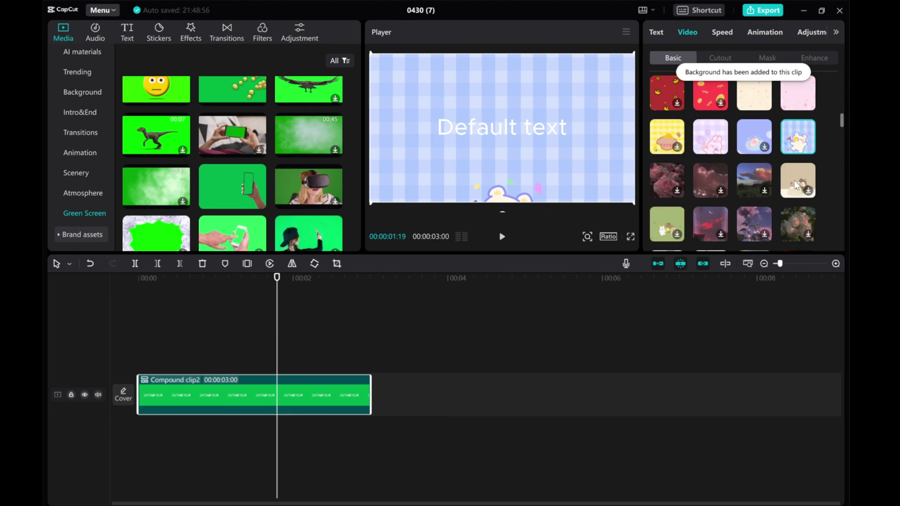
{"action": "scroll", "coordinate": [795, 180], "scroll_direction": "up", "scroll_amount": 1}
{"action": "scroll", "coordinate": [794, 179], "scroll_direction": "up", "scroll_amount": 1}
{"action": "scroll", "coordinate": [795, 177], "scroll_direction": "up", "scroll_amount": 1}
{"action": "left_click", "coordinate": [798, 167]}
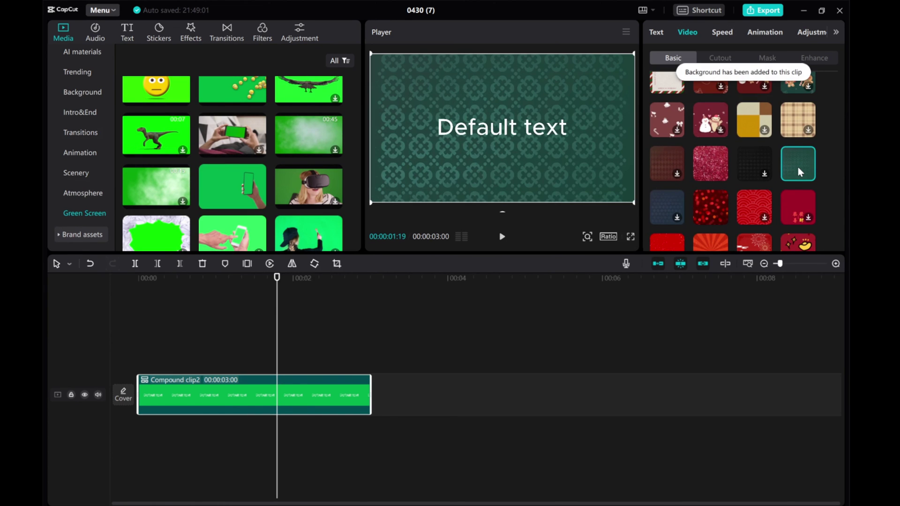
{"action": "scroll", "coordinate": [744, 217], "scroll_direction": "down", "scroll_amount": 4}
{"action": "scroll", "coordinate": [744, 218], "scroll_direction": "down", "scroll_amount": 2}
{"action": "scroll", "coordinate": [745, 217], "scroll_direction": "down", "scroll_amount": 2}
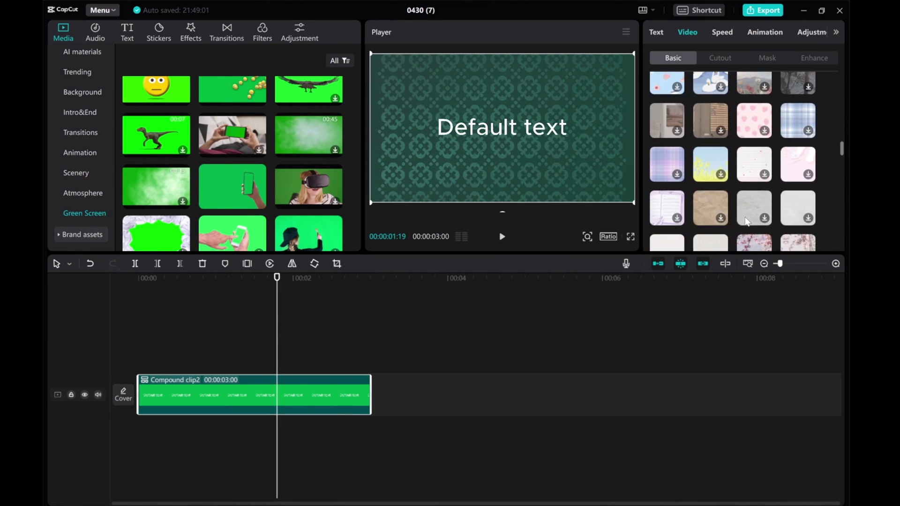
{"action": "scroll", "coordinate": [745, 217], "scroll_direction": "down", "scroll_amount": 2}
{"action": "left_click", "coordinate": [750, 167]}
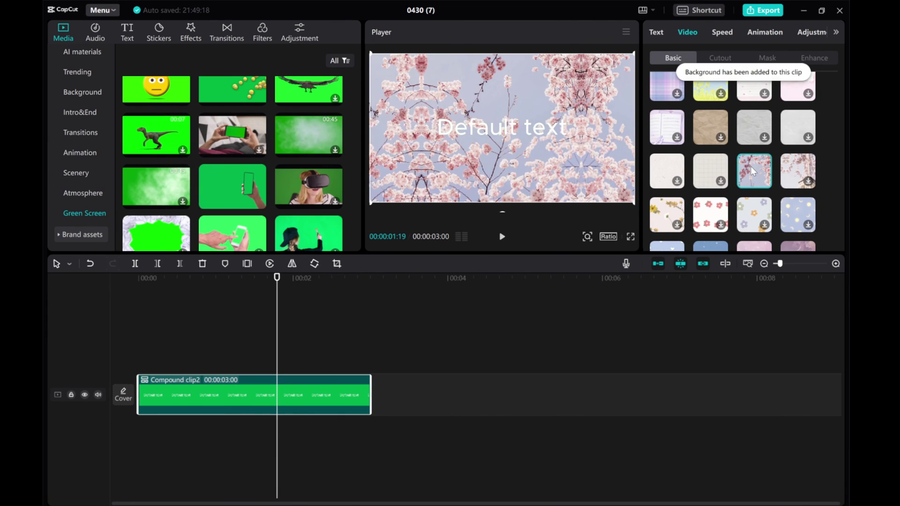
{"action": "left_click", "coordinate": [672, 215]}
{"action": "scroll", "coordinate": [672, 215], "scroll_direction": "down", "scroll_amount": 2}
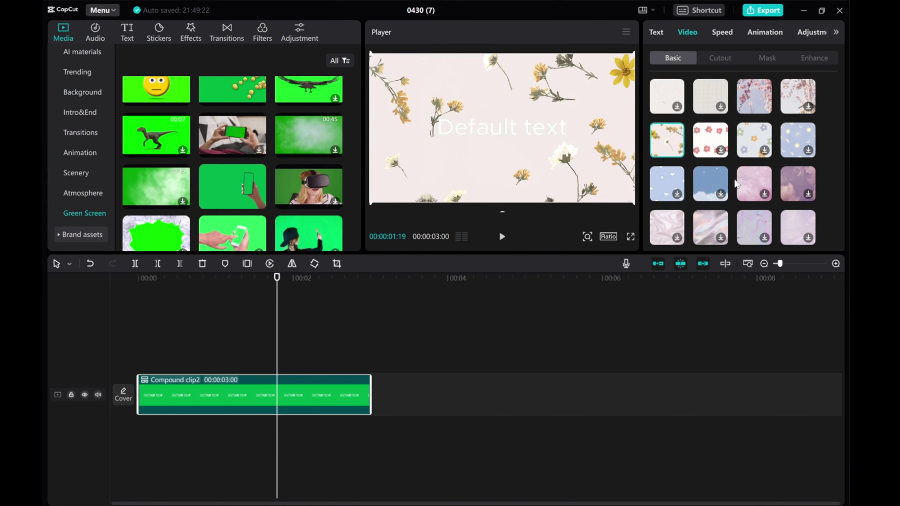